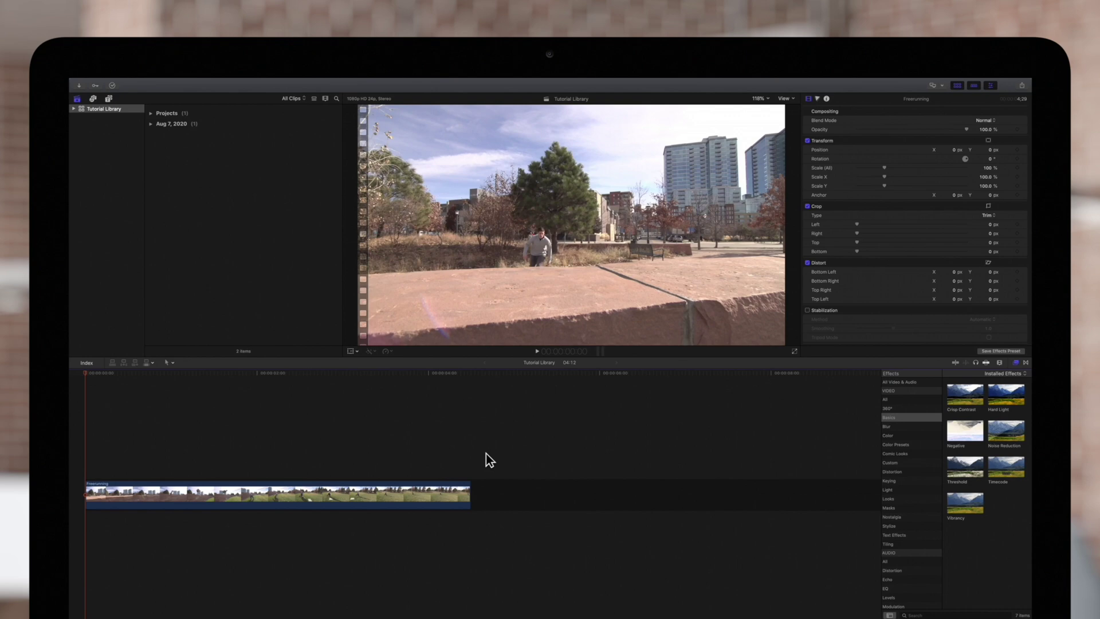
# Step: Ramp the Freerunning clip's speed to 0% in four stages (88%–12%), stretching it to 9:01
pyautogui.press('space')
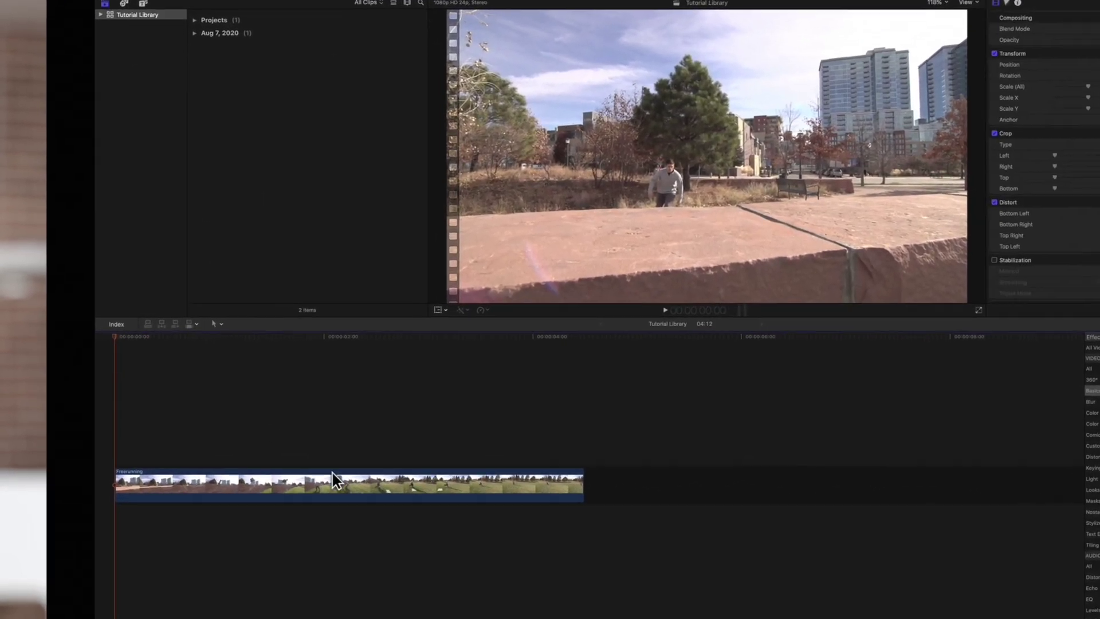
pyautogui.click(286, 478)
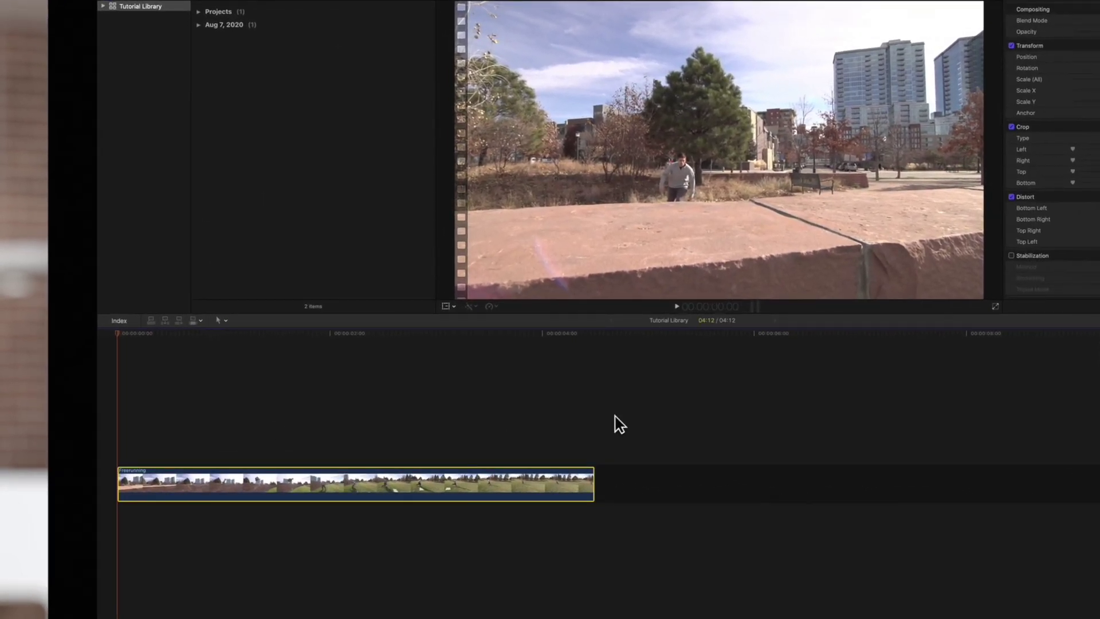
pyautogui.click(491, 307)
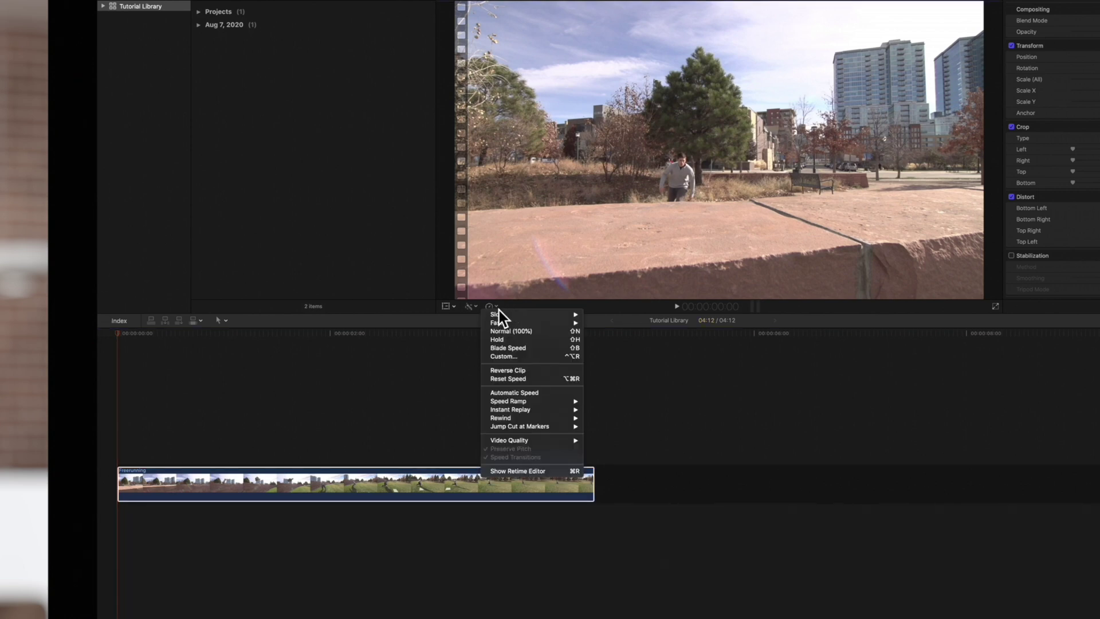
pyautogui.moveTo(541, 403)
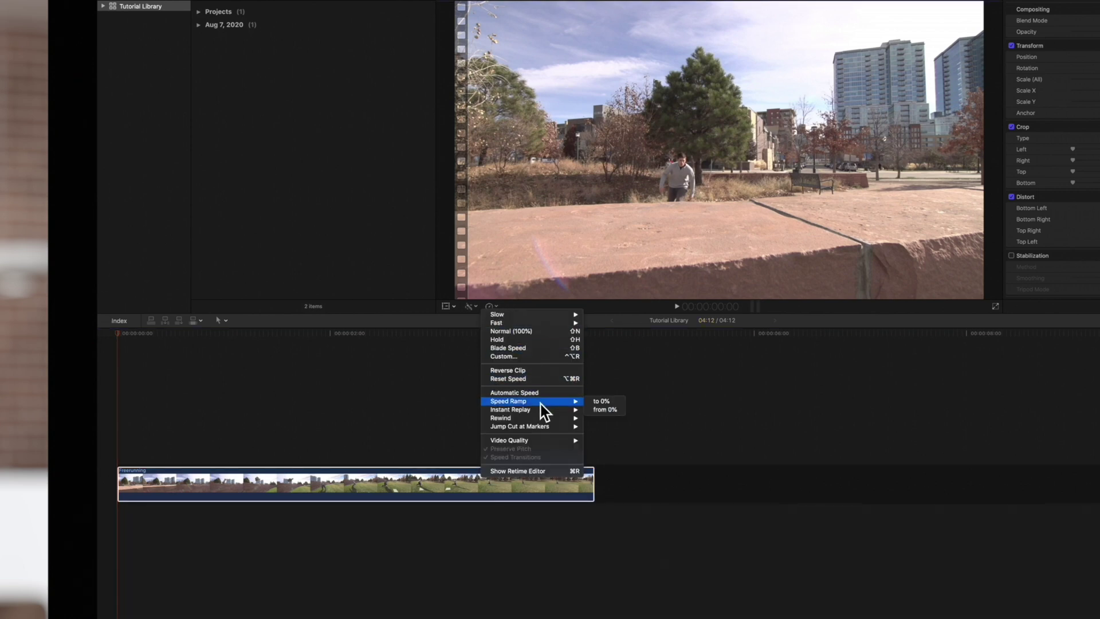
pyautogui.click(603, 402)
pyautogui.press('space')
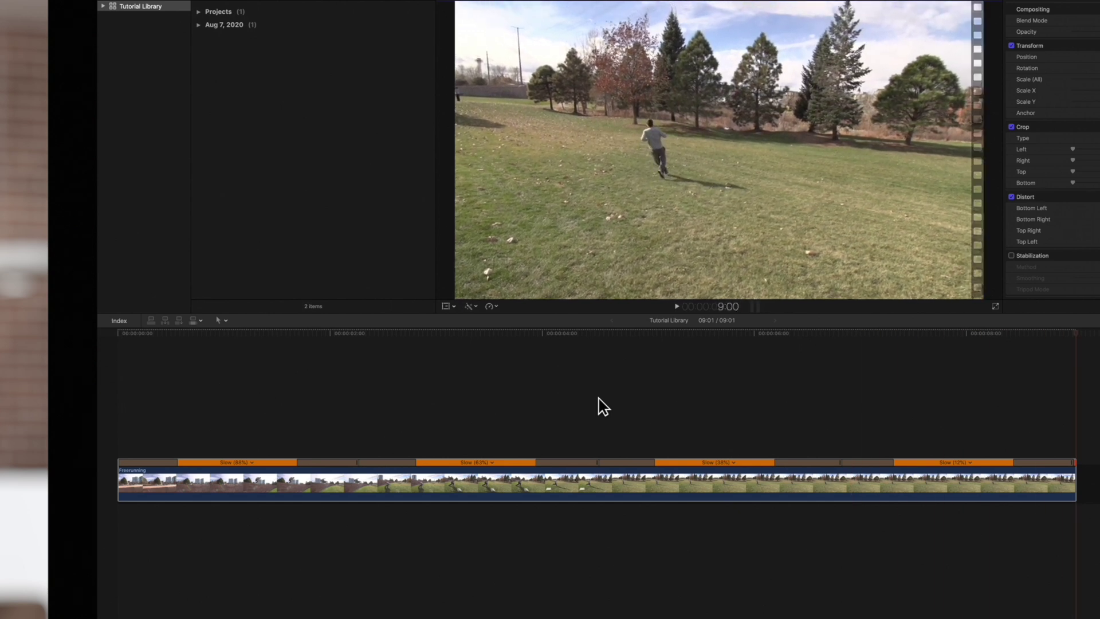
# Step: Switch to Speed Ramp from 0%, play it from the start, and drag the final section to Fast (166%)
pyautogui.click(492, 307)
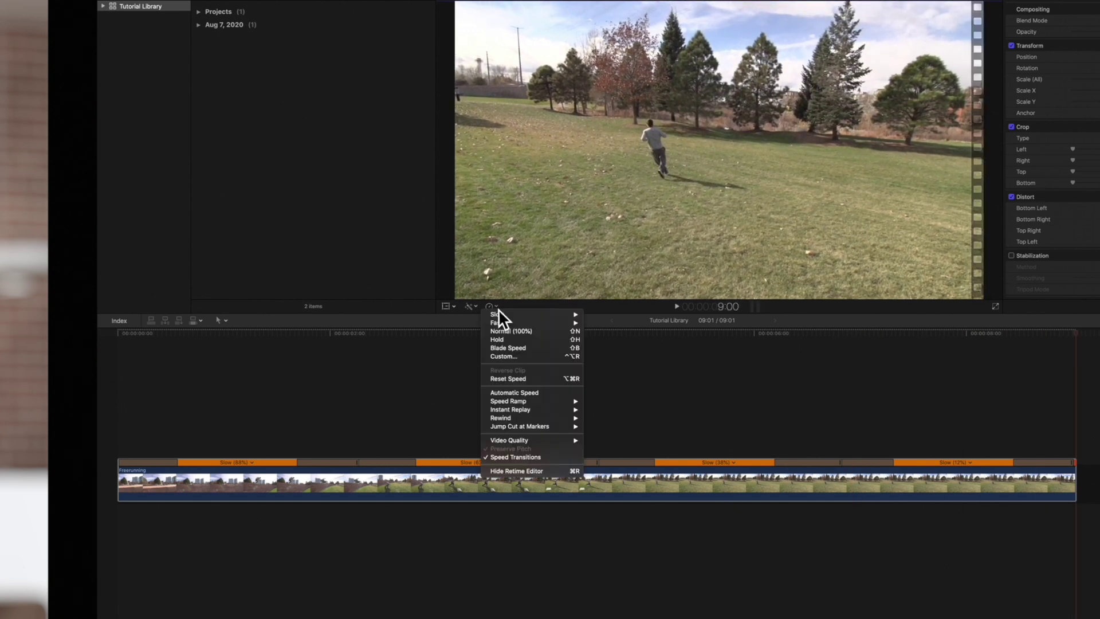
pyautogui.moveTo(534, 402)
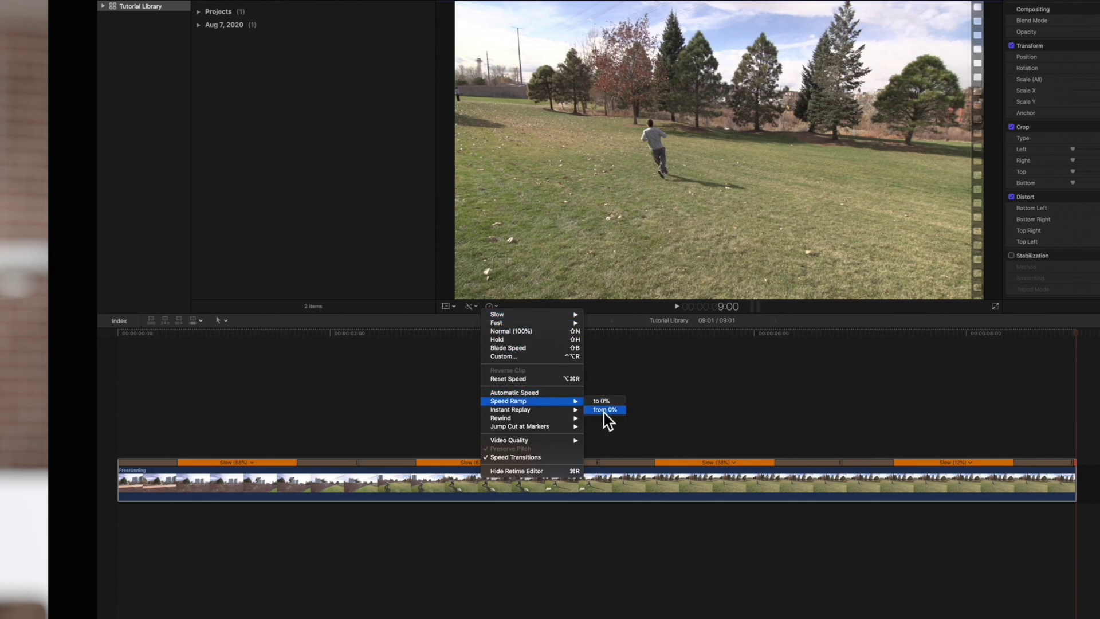
pyautogui.click(599, 407)
pyautogui.click(116, 390)
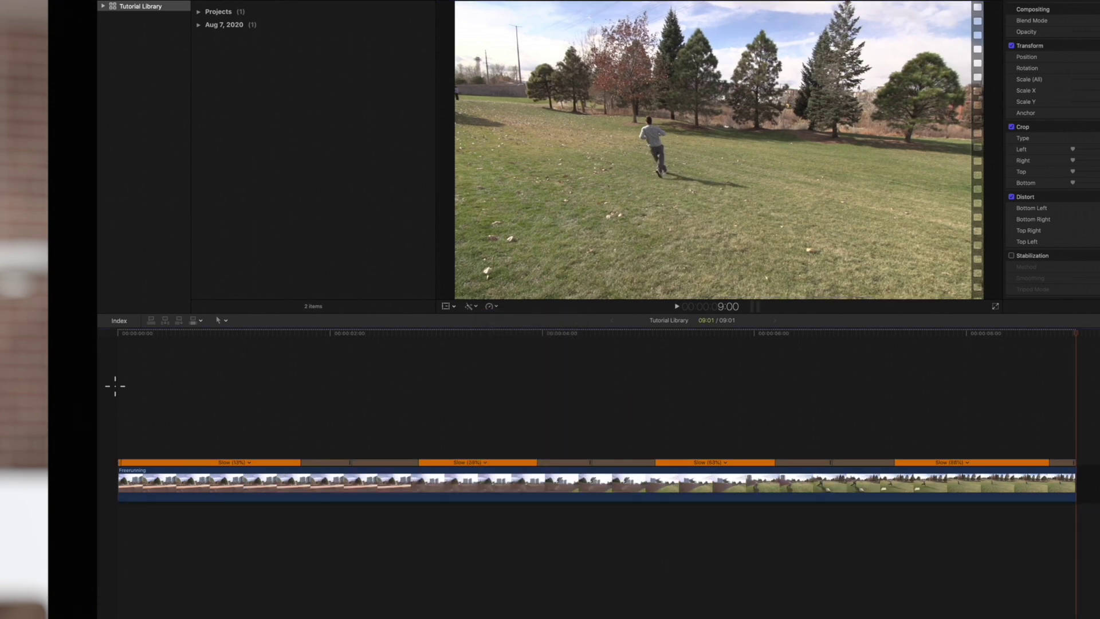
pyautogui.press('space')
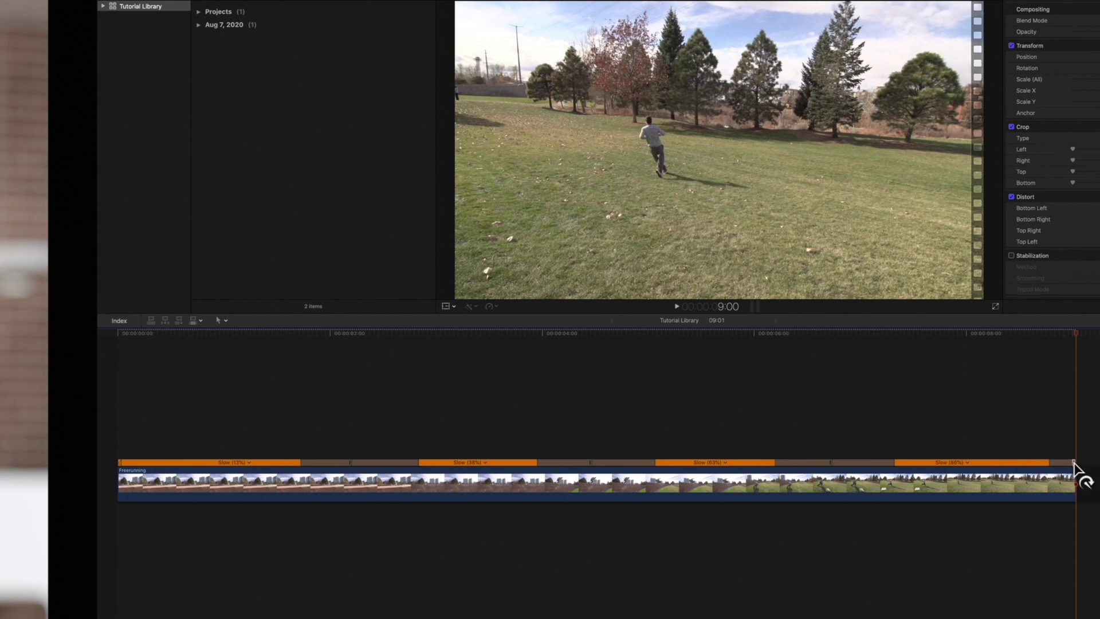
pyautogui.moveTo(1073, 464); pyautogui.dragTo(958, 464)
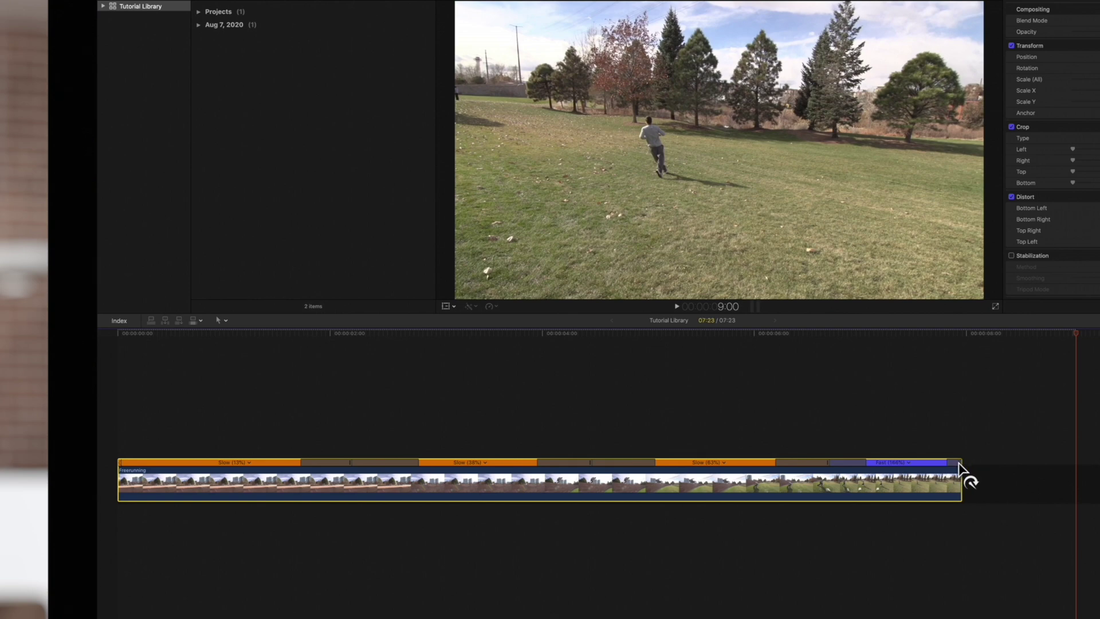
# Step: Play back the retimed clip from the wall-jump moment
pyautogui.click(709, 435)
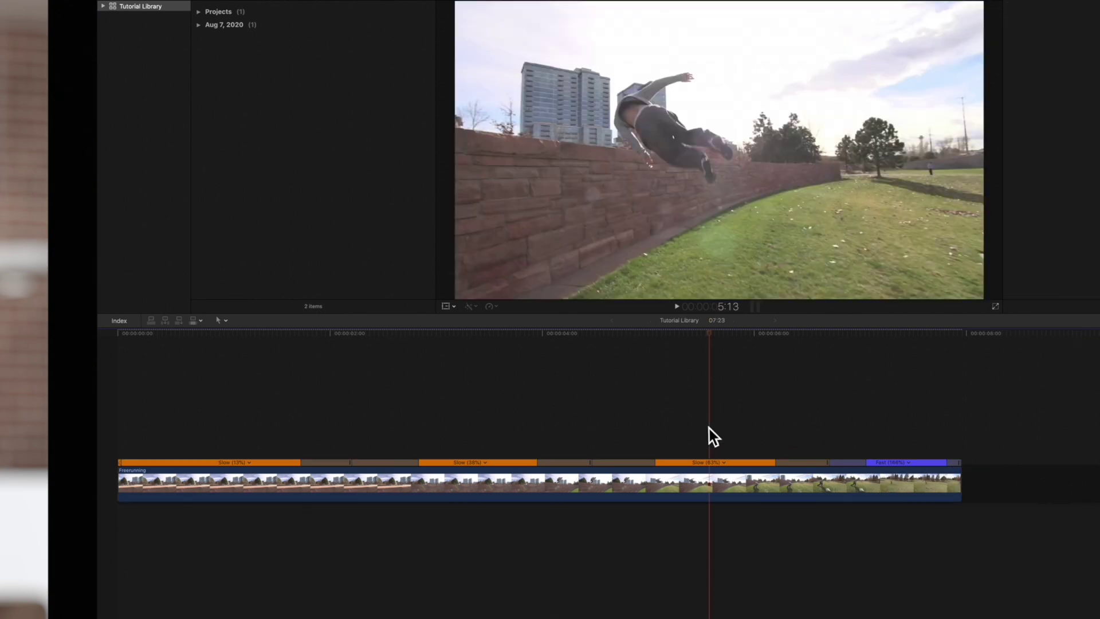
pyautogui.press('space')
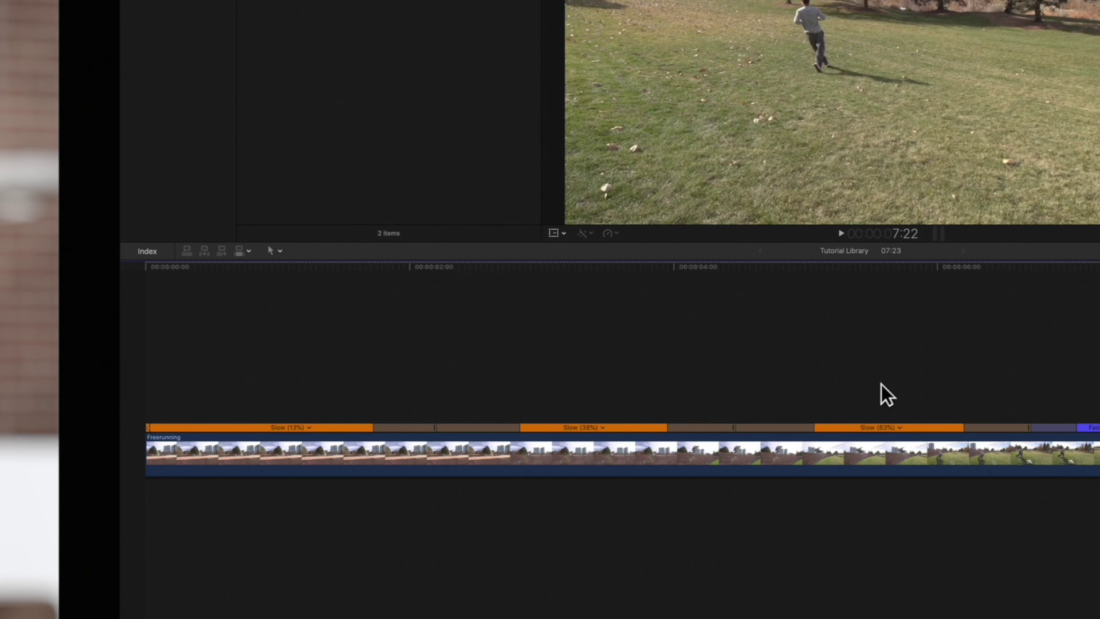
# Step: Move the first speed transition's source frame earlier and shorten the opening Slow (13%) section
pyautogui.doubleClick(435, 427)
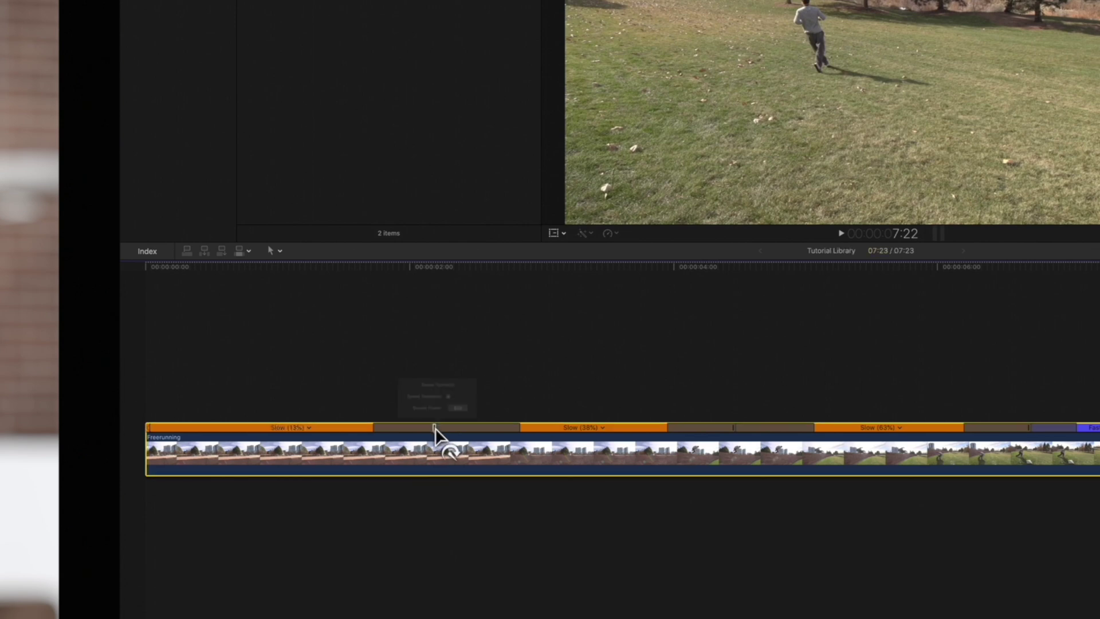
pyautogui.moveTo(436, 427); pyautogui.dragTo(433, 425)
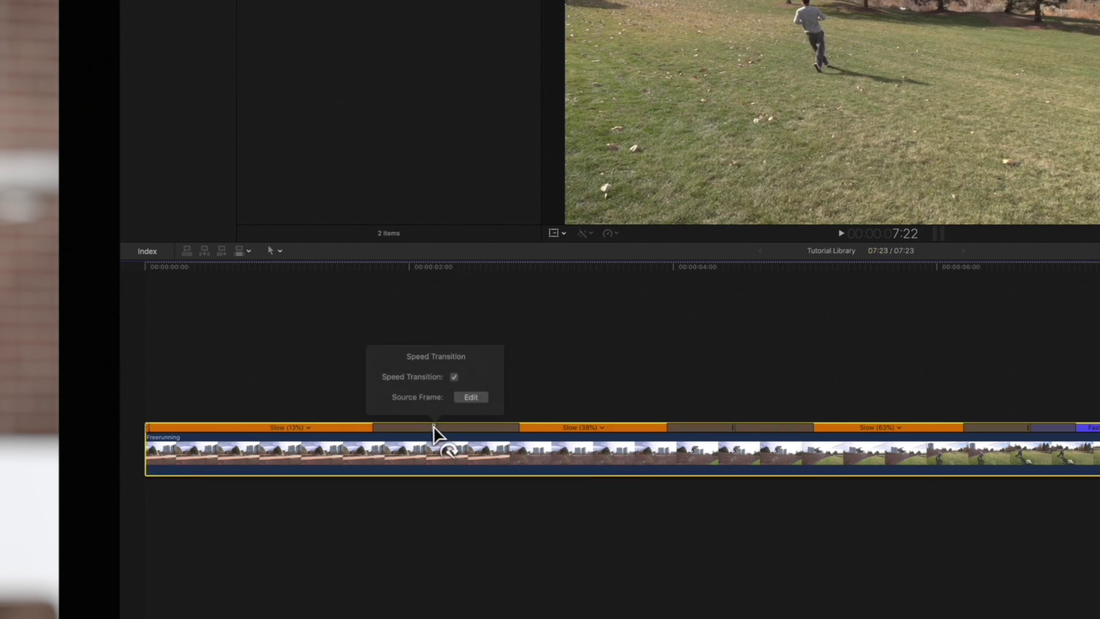
pyautogui.click(468, 396)
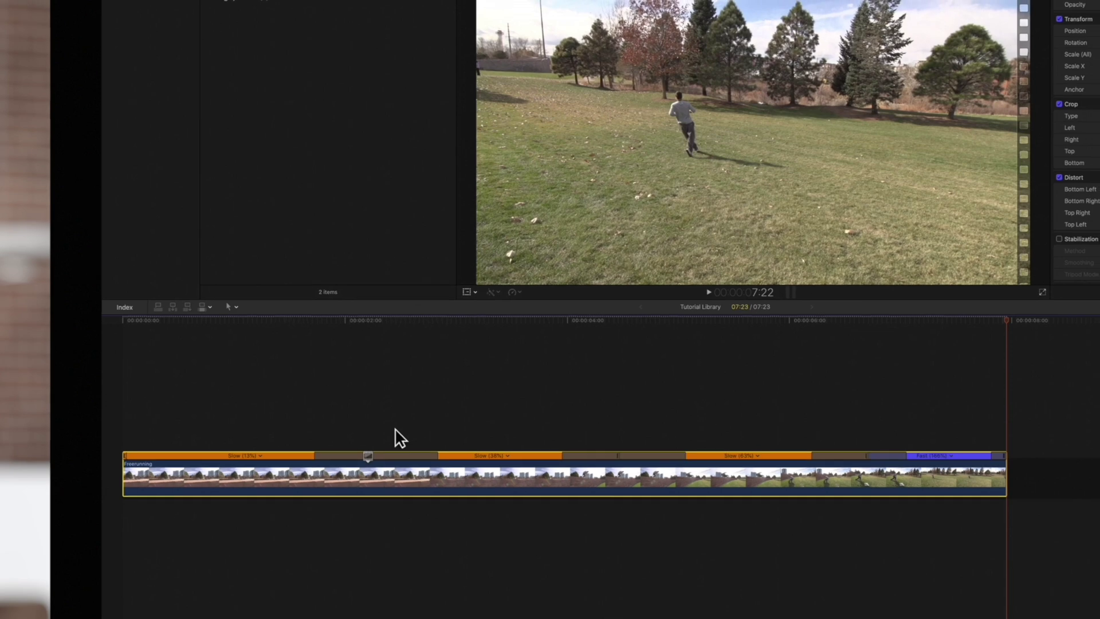
pyautogui.moveTo(368, 455); pyautogui.dragTo(478, 460)
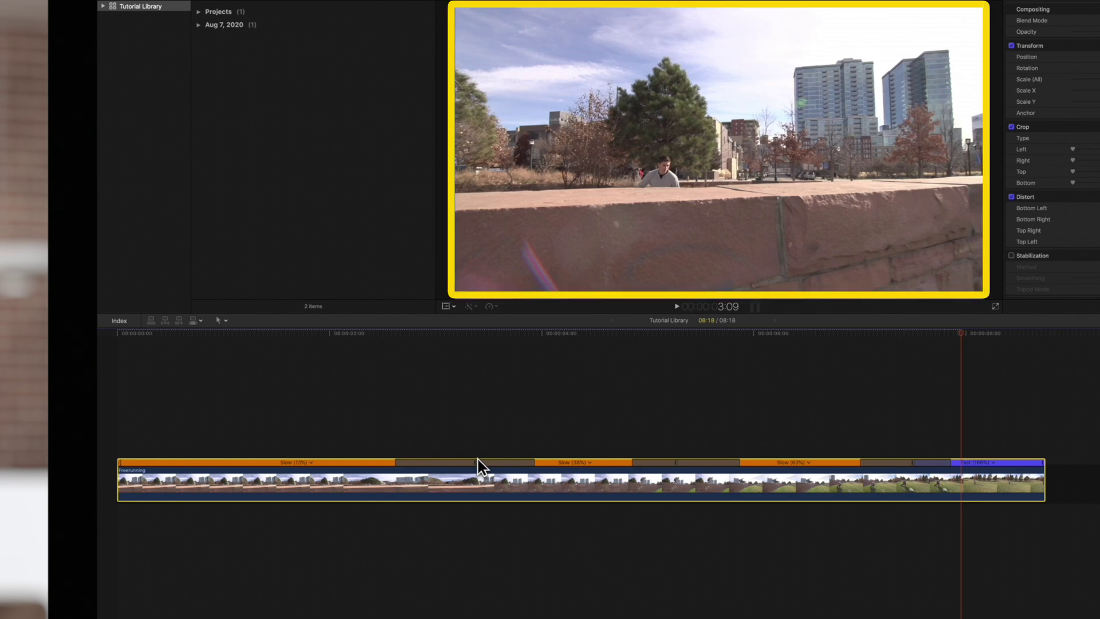
pyautogui.moveTo(478, 460); pyautogui.dragTo(180, 461)
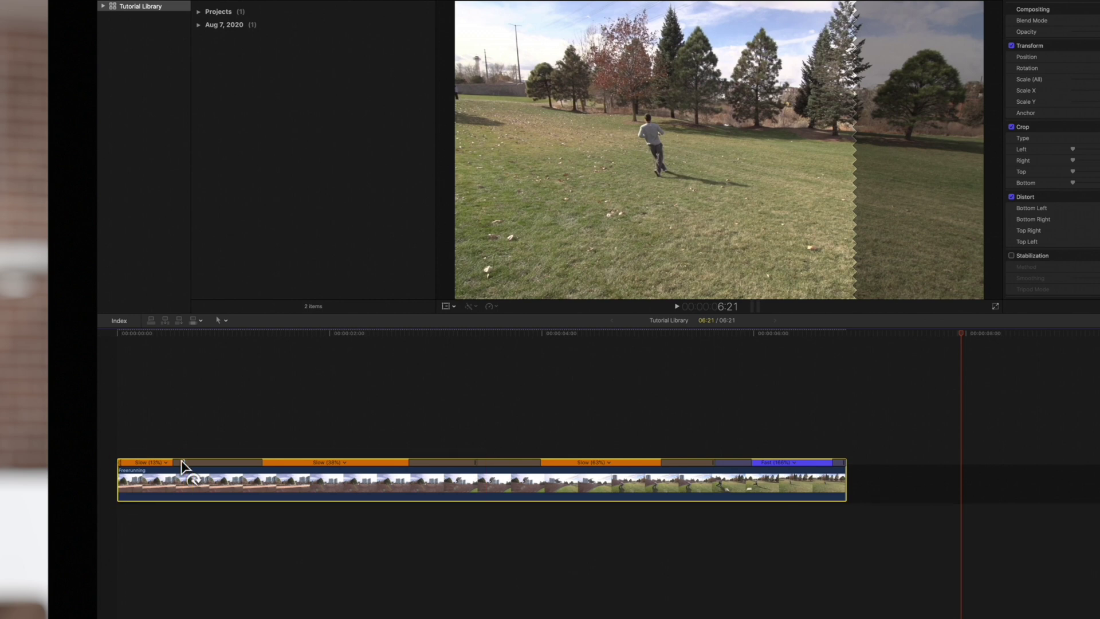
# Step: Play the speed-ramped clip from the start, then stop playback
pyautogui.click(113, 432)
pyautogui.press('space')
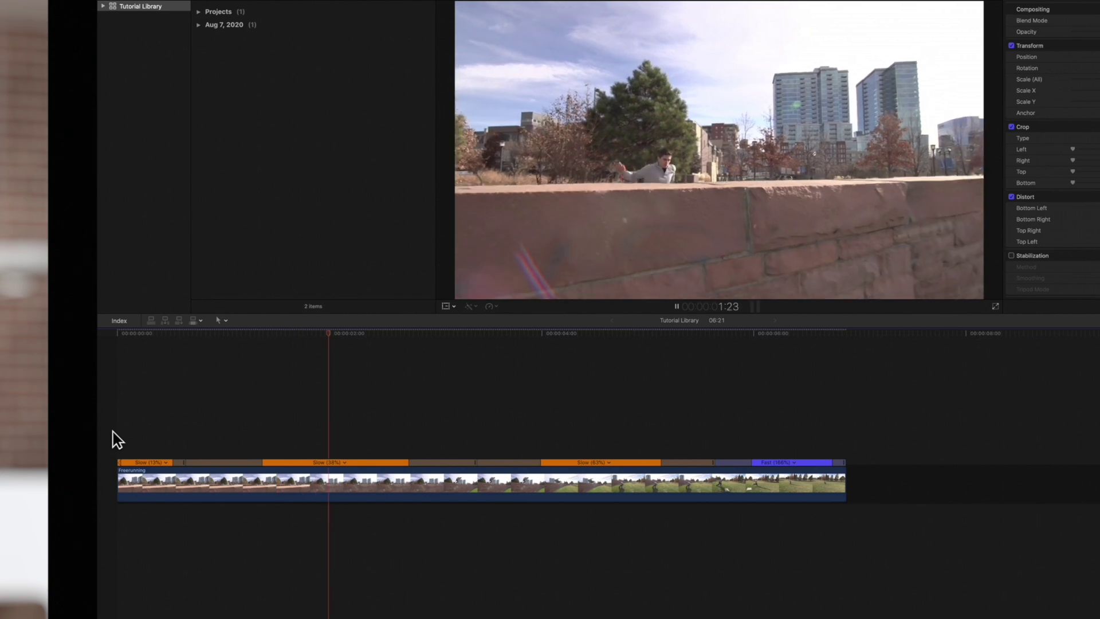
pyautogui.press('space')
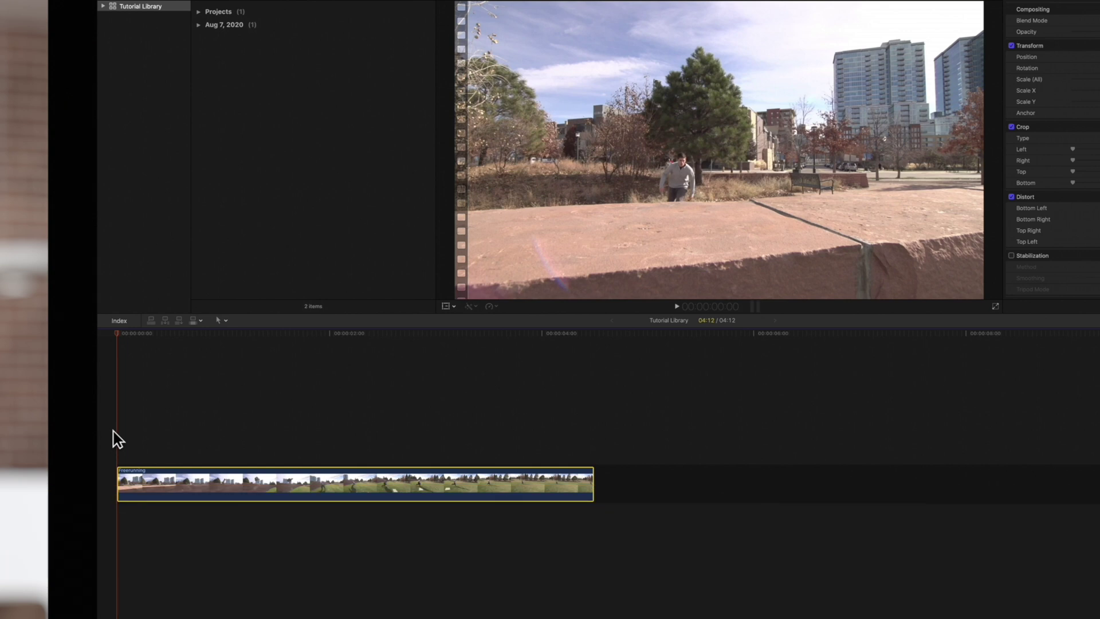
# Step: Blade Speed at the 1:00 wall grab, then speed up the run-up before the split
pyautogui.click(156, 355)
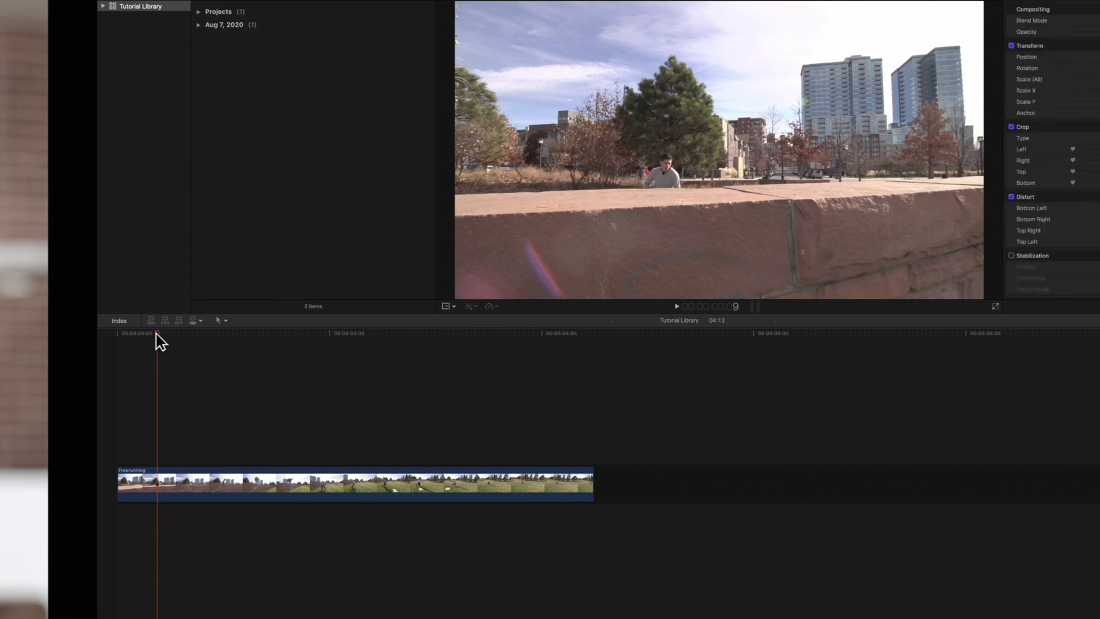
pyautogui.moveTo(157, 336); pyautogui.dragTo(227, 350)
pyautogui.click(248, 471)
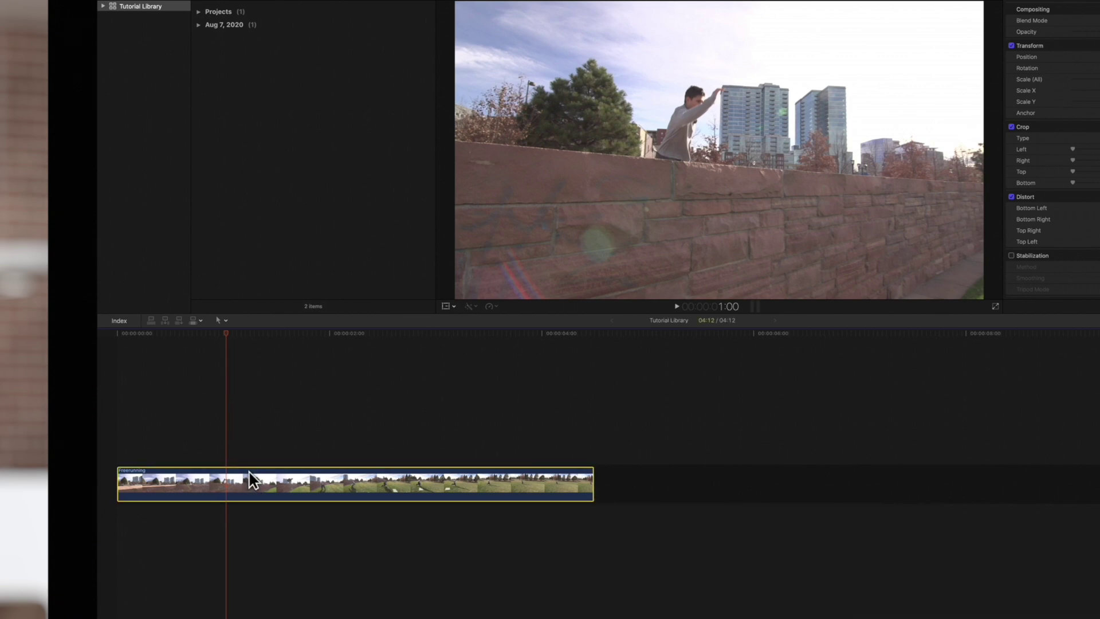
pyautogui.click(492, 307)
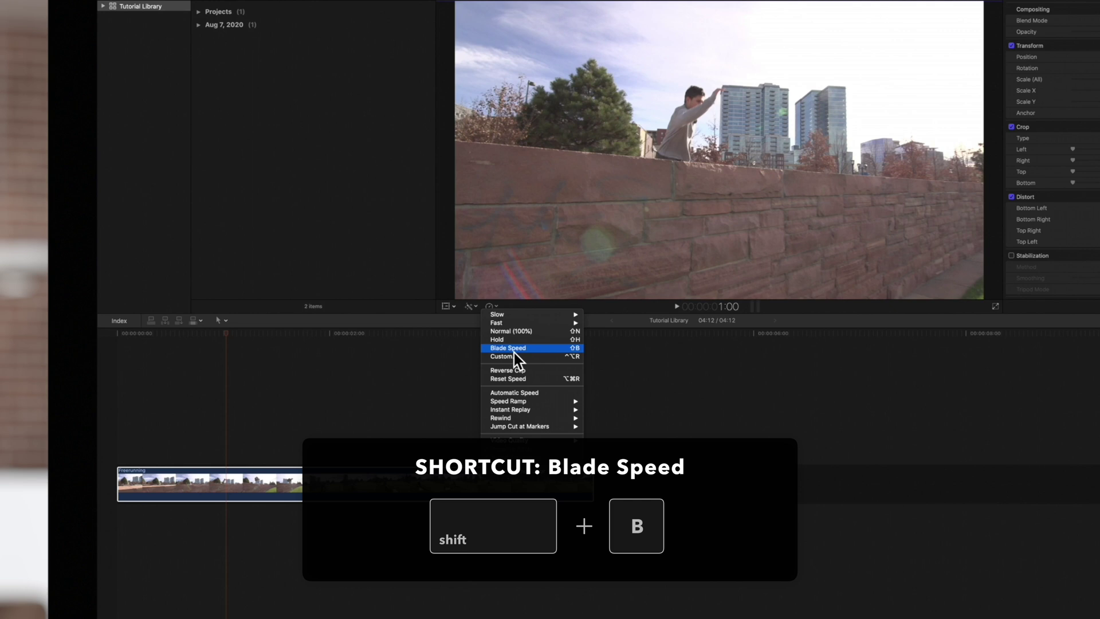
pyautogui.click(510, 348)
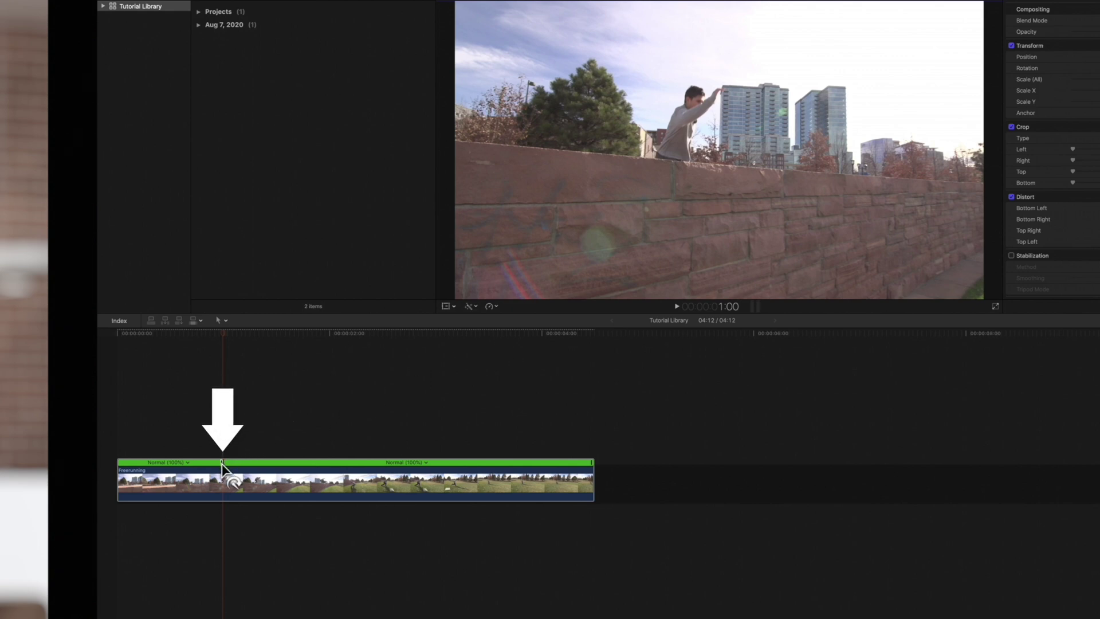
pyautogui.moveTo(222, 463); pyautogui.dragTo(178, 462)
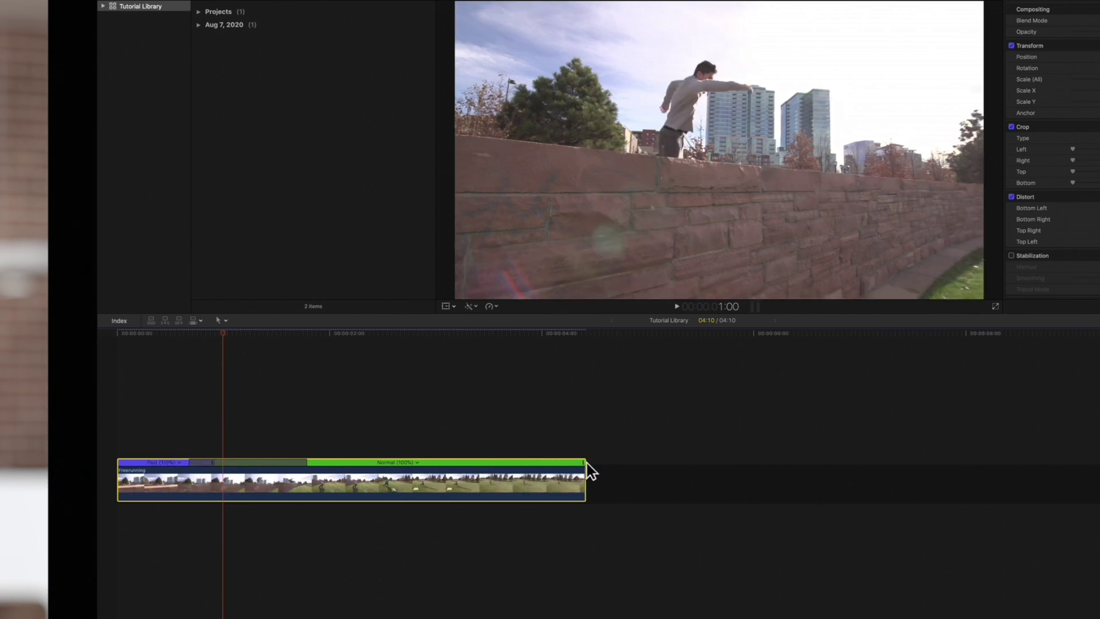
# Step: Blade Speed at the flip, stretch it into about 62% slow motion, and make the ending Fast
pyautogui.moveTo(583, 463); pyautogui.dragTo(642, 463)
pyautogui.moveTo(221, 336); pyautogui.dragTo(334, 345)
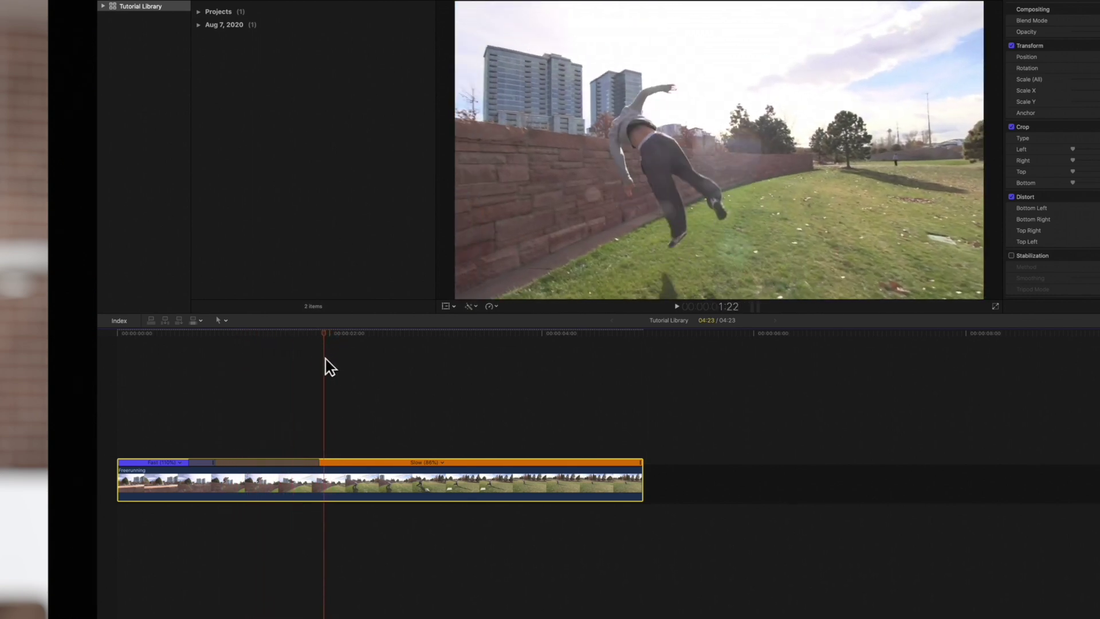
pyautogui.click(491, 306)
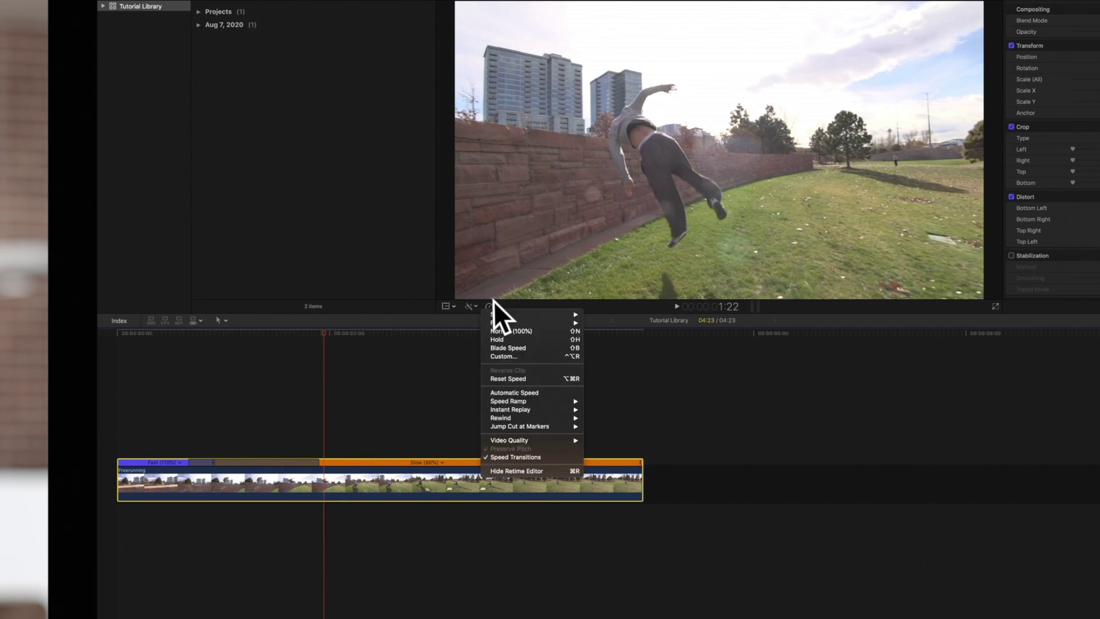
pyautogui.click(510, 349)
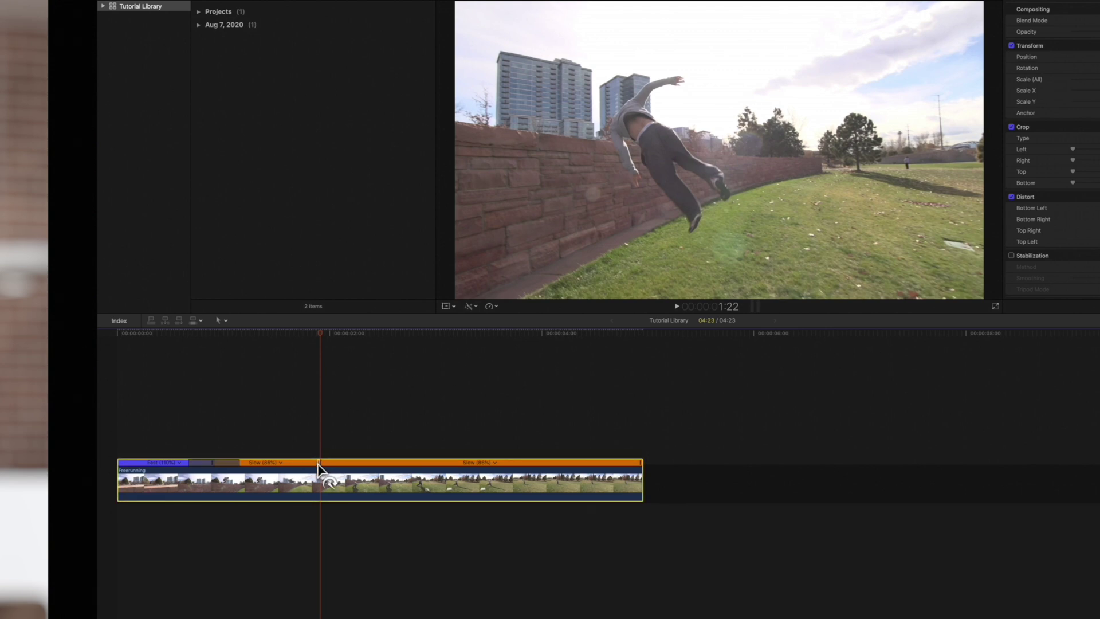
pyautogui.moveTo(319, 463); pyautogui.dragTo(484, 460)
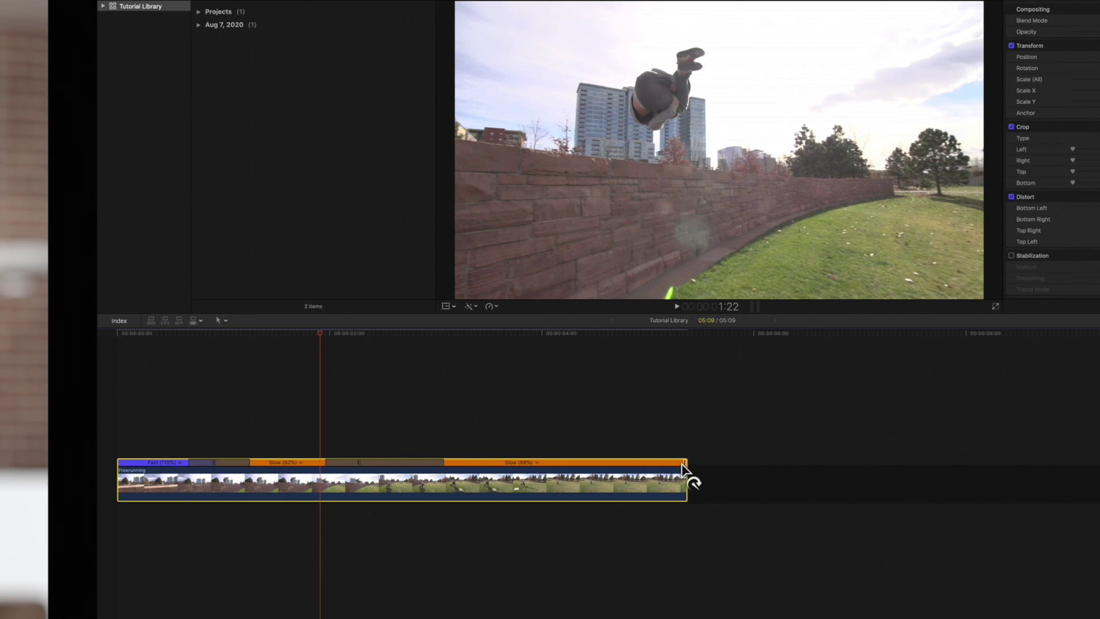
pyautogui.moveTo(684, 464); pyautogui.dragTo(587, 470)
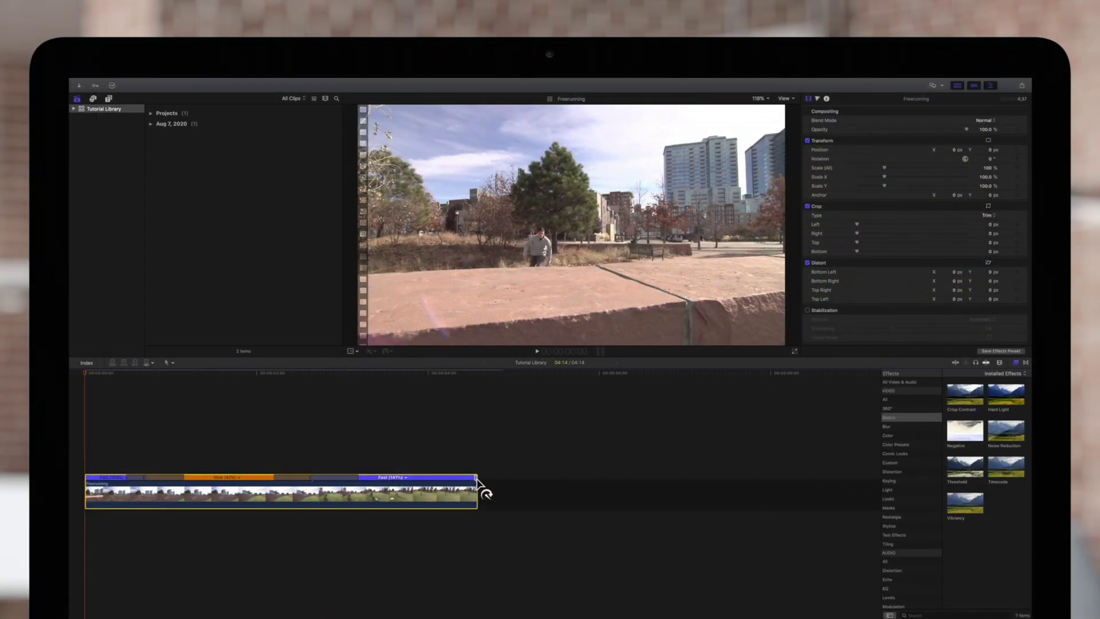
pyautogui.click(82, 437)
pyautogui.press('space')
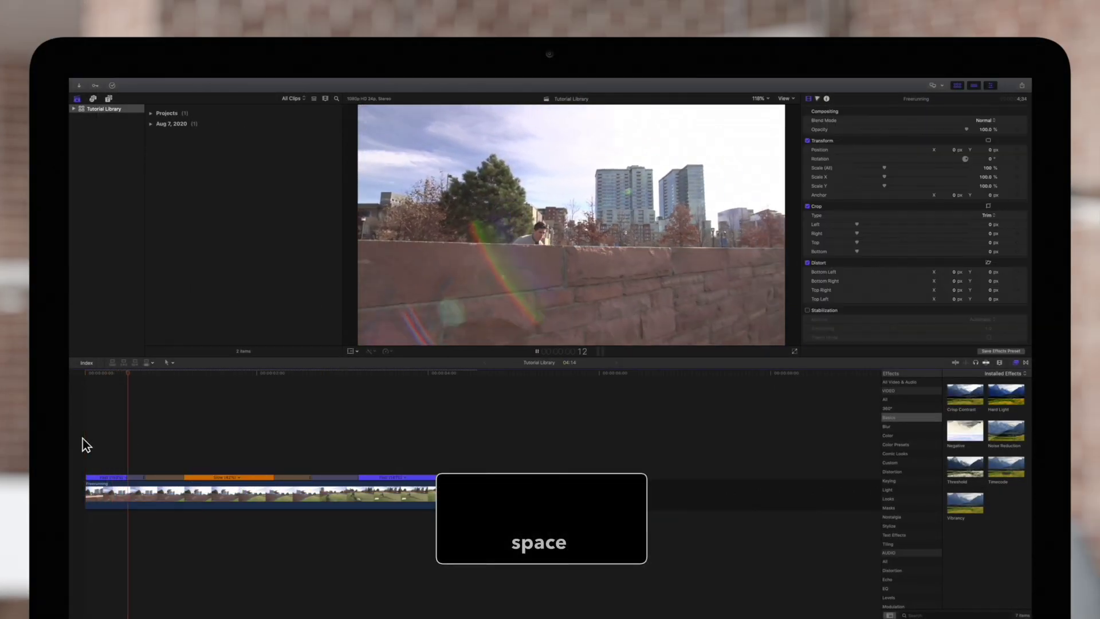